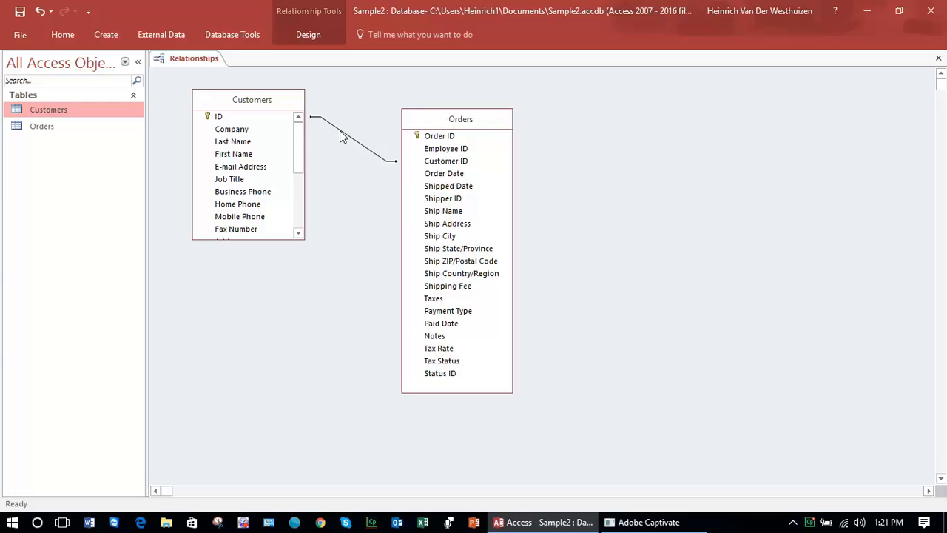
# Review the settings of the relationship between Customers ID and Orders Customer ID, then accept them.
pyautogui.doubleClick(340, 129)
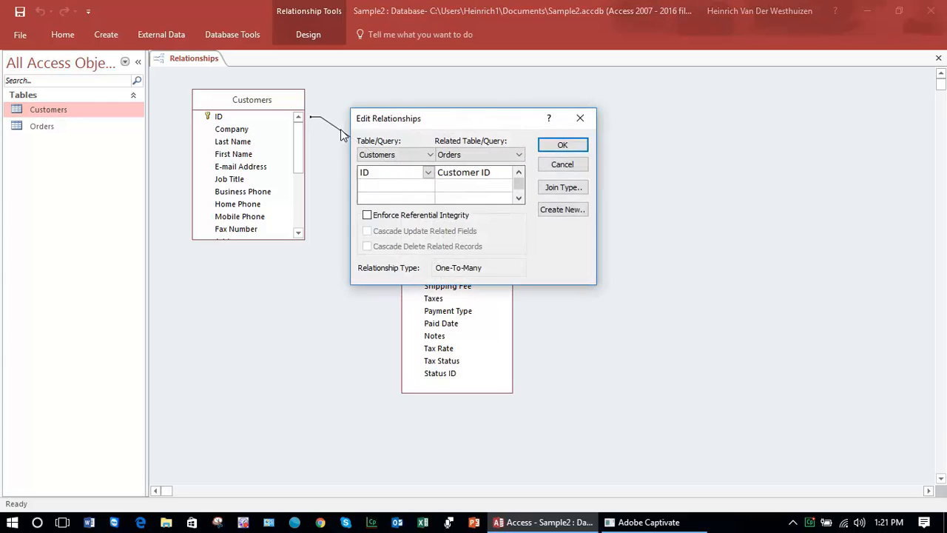
pyautogui.moveTo(456, 124); pyautogui.dragTo(557, 114)
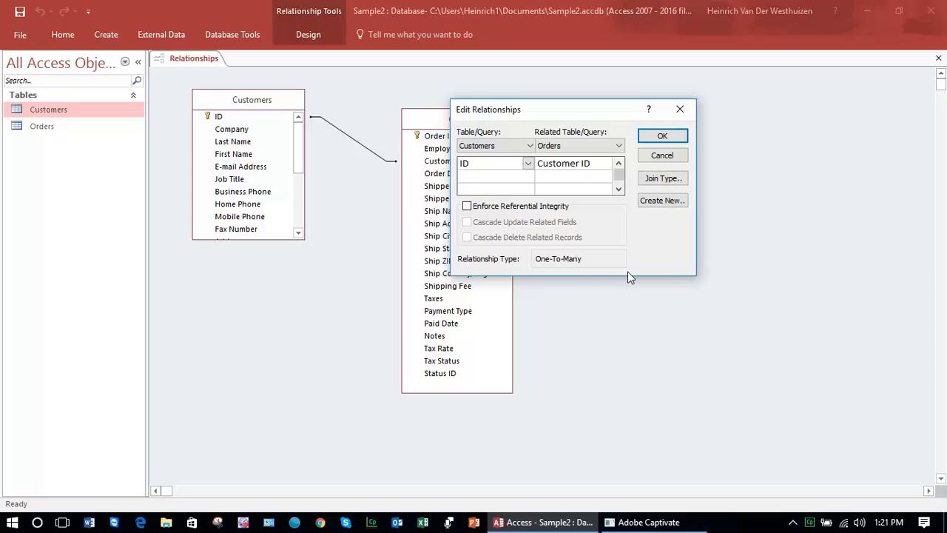
pyautogui.click(672, 137)
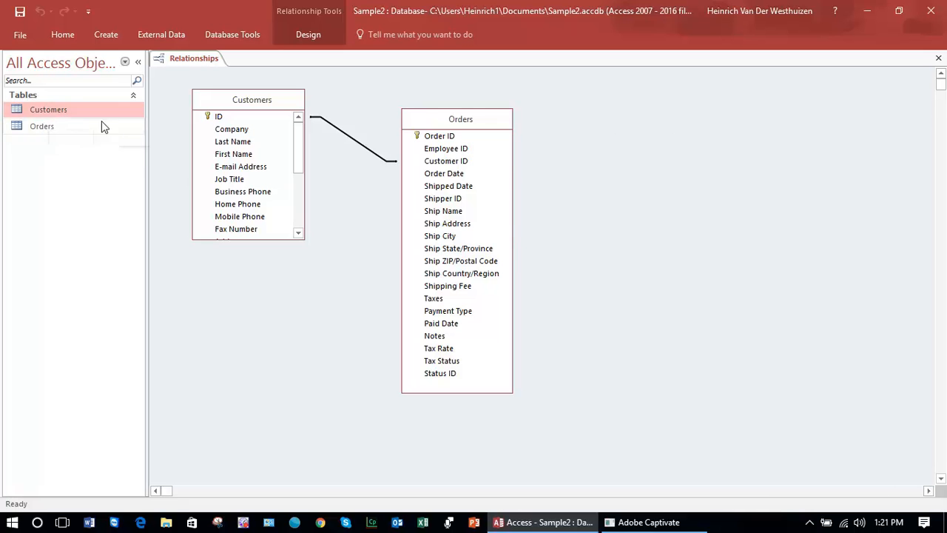
# Open the Customers table and examine the related orders nested under Company A.
pyautogui.doubleClick(54, 108)
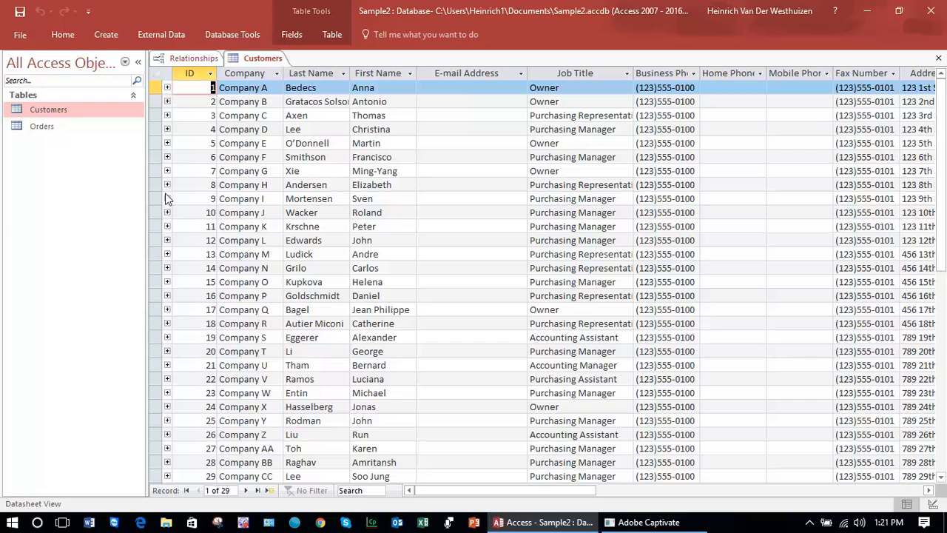
pyautogui.click(168, 88)
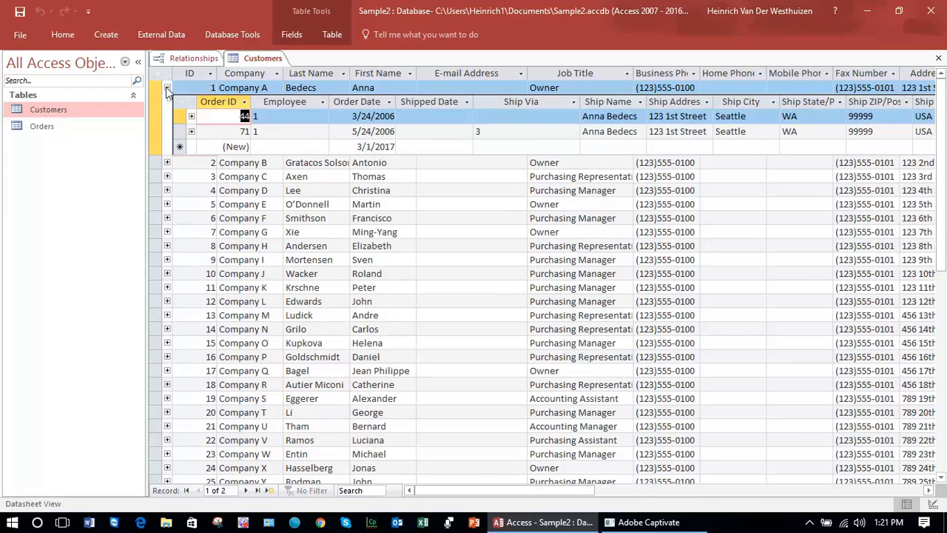
pyautogui.click(167, 88)
pyautogui.click(168, 89)
pyautogui.moveTo(181, 117); pyautogui.dragTo(181, 130)
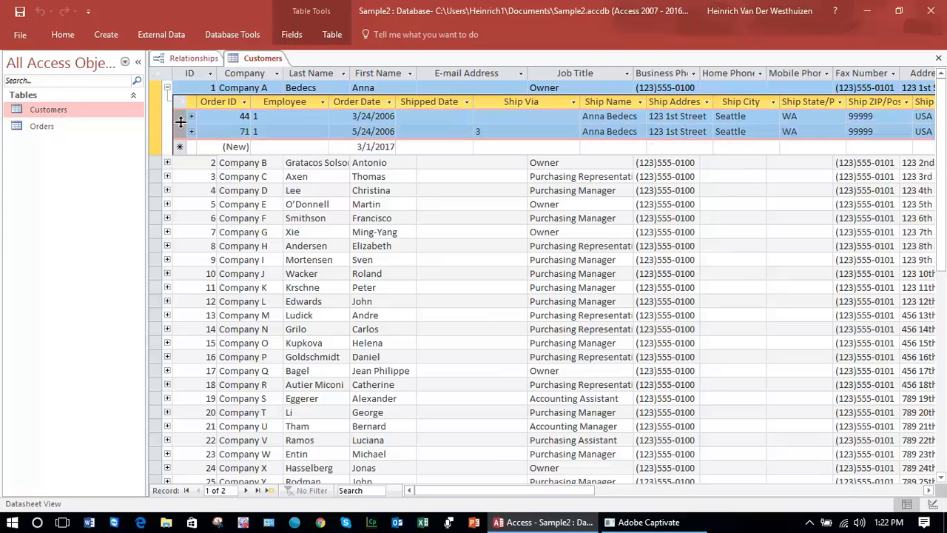
pyautogui.click(167, 88)
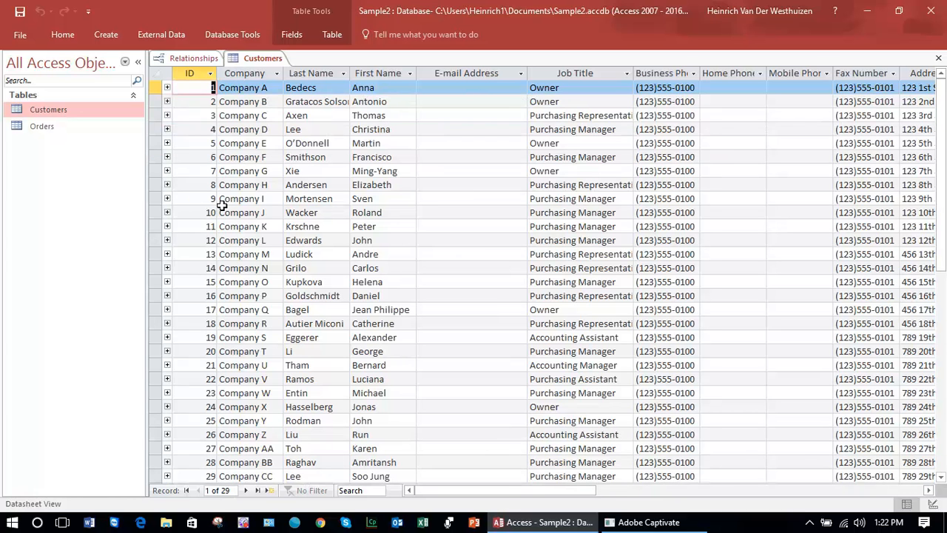
# Examine the related orders nested under Company J and Company Q, then close the Customers table.
pyautogui.click(168, 212)
pyautogui.moveTo(179, 241); pyautogui.dragTo(179, 285)
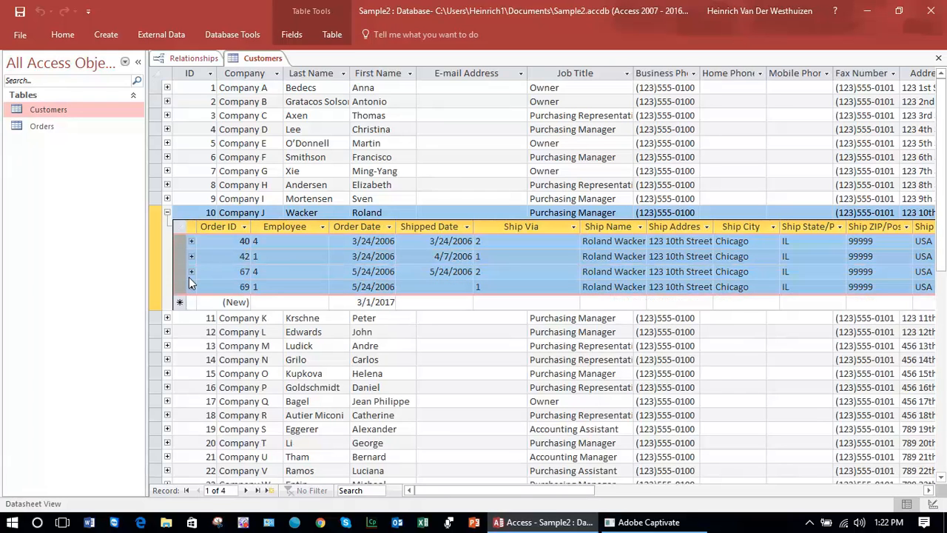
pyautogui.click(168, 213)
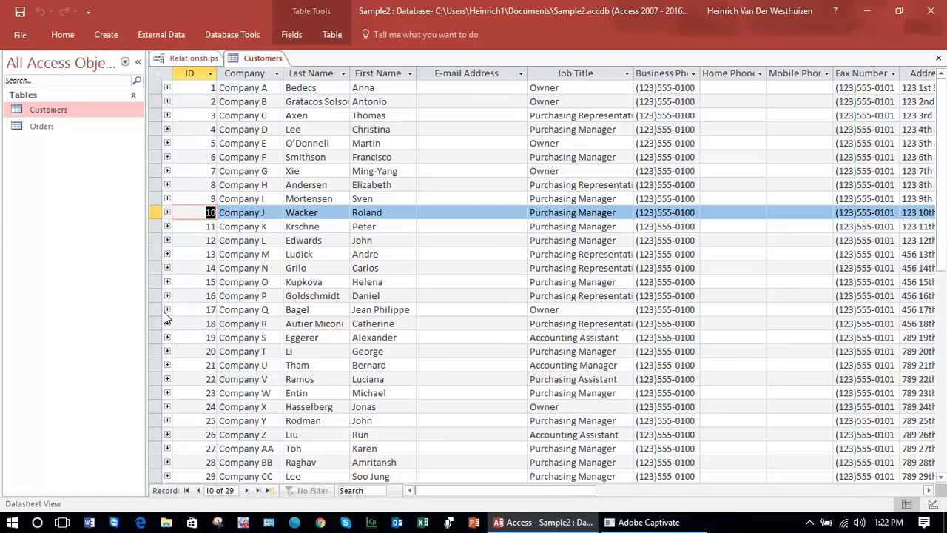
pyautogui.click(167, 310)
pyautogui.click(167, 310)
pyautogui.click(167, 309)
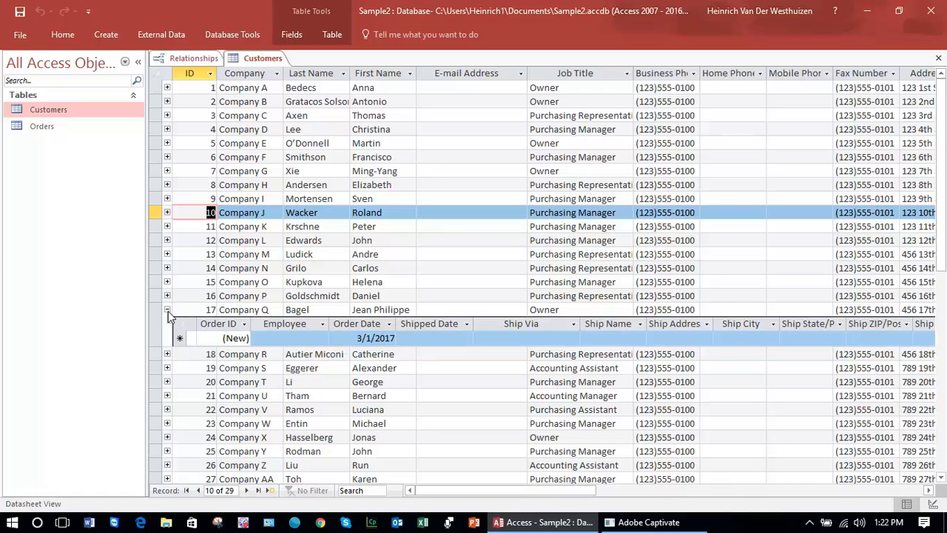
pyautogui.click(168, 311)
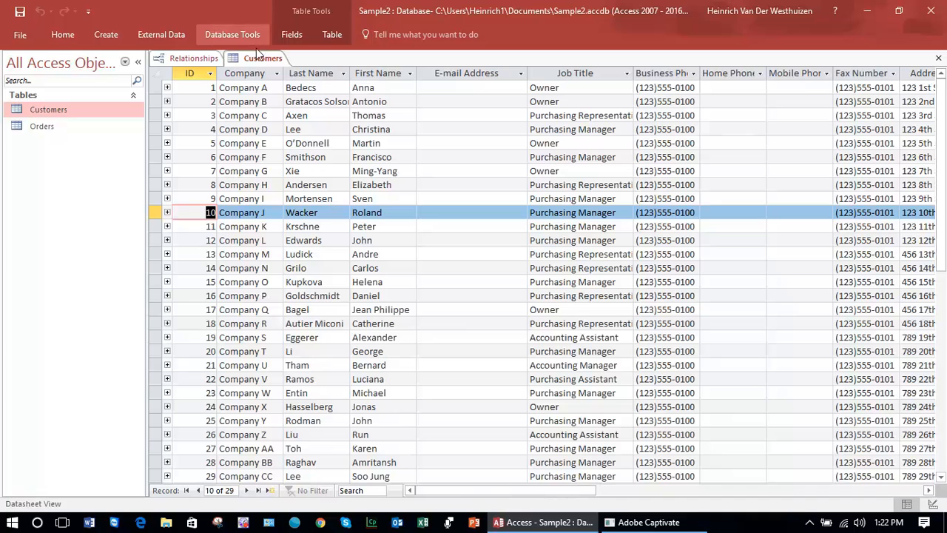
pyautogui.click(938, 57)
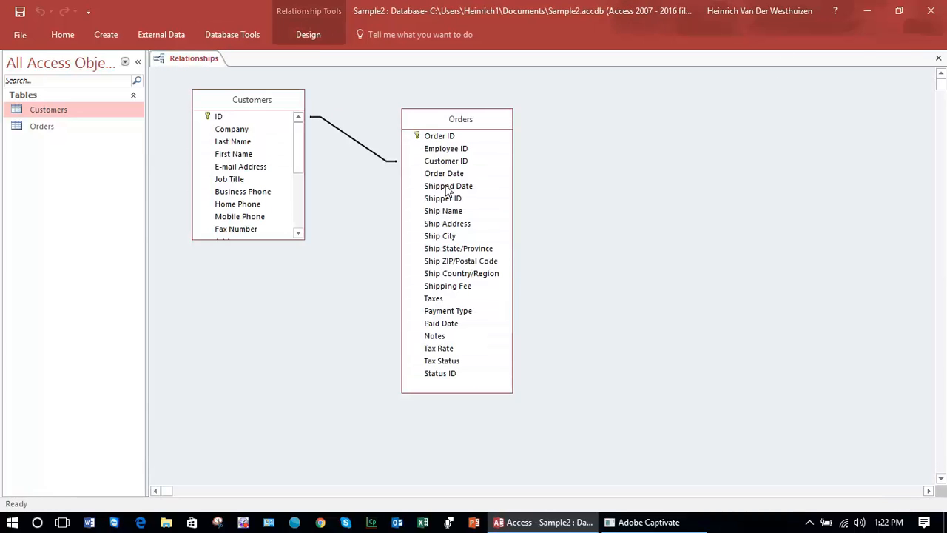
# Permanently delete the relationship between Customers and Orders, and reopen the Customers table to inspect its records.
pyautogui.rightClick(355, 142)
pyautogui.click(355, 140)
pyautogui.rightClick(355, 143)
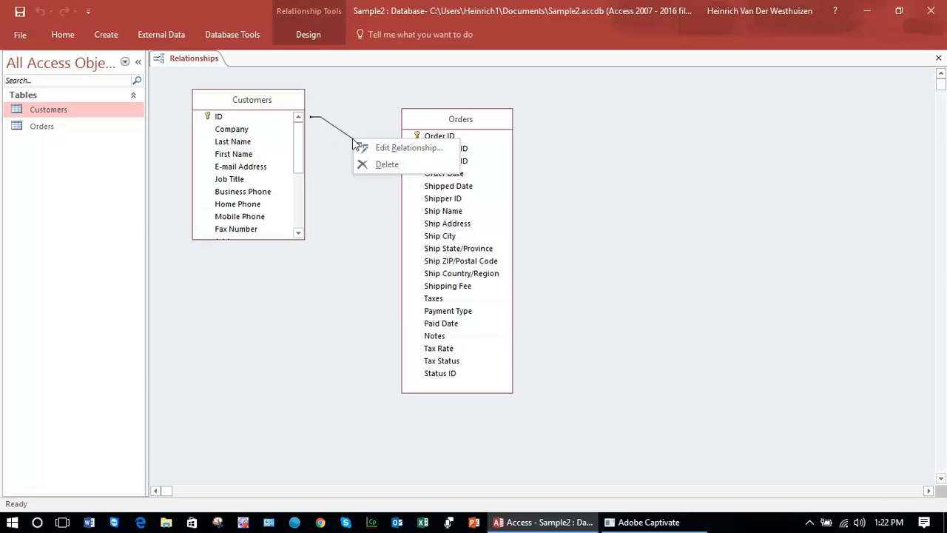
pyautogui.click(390, 165)
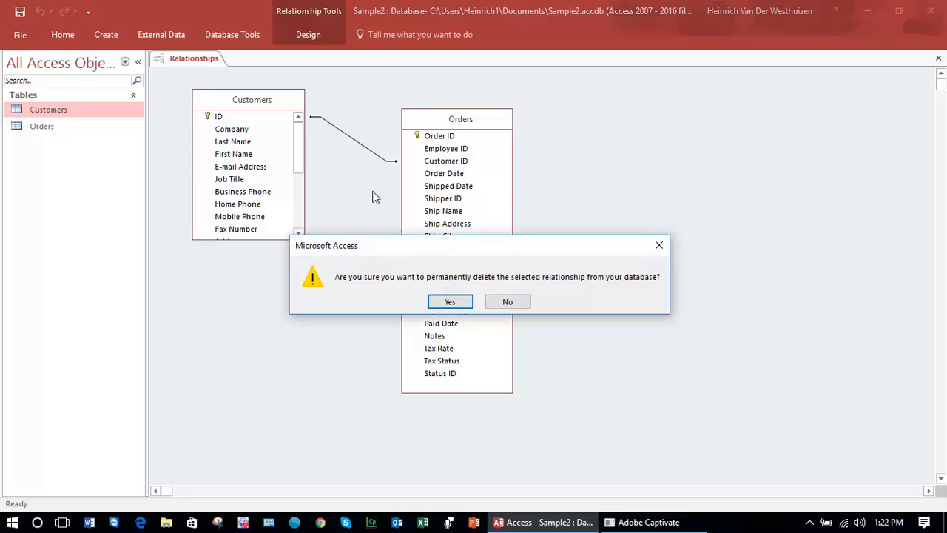
pyautogui.click(451, 299)
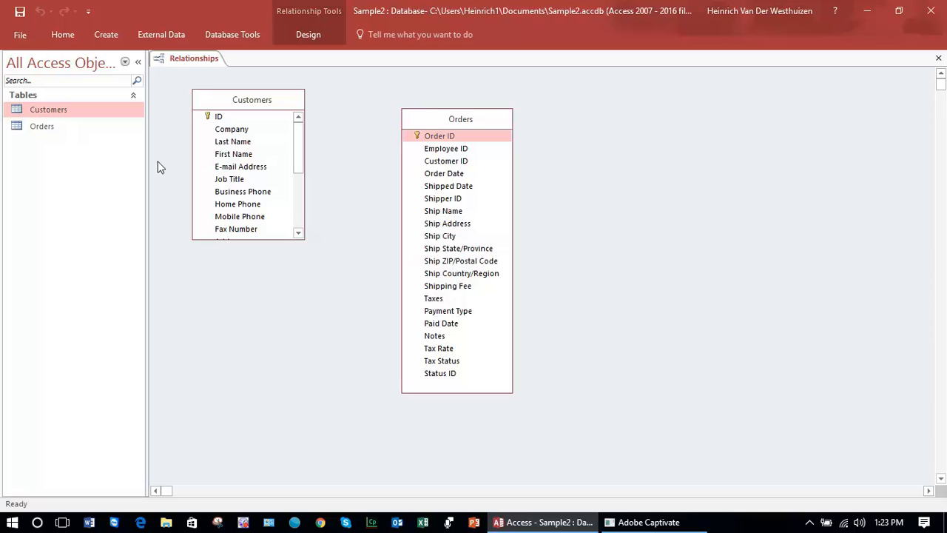
pyautogui.click(71, 109)
pyautogui.doubleClick(71, 110)
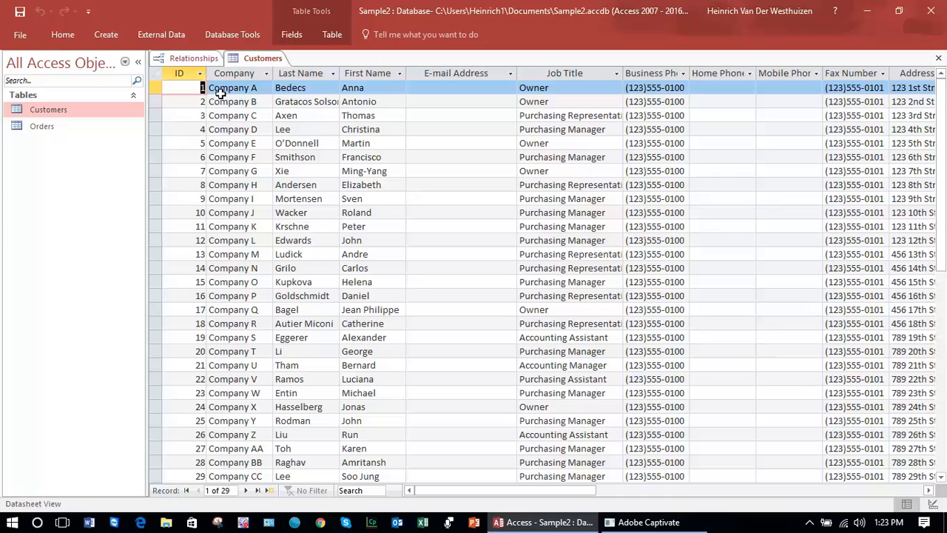
# Create a one-to-many relationship from ID in Customers to Customer ID in Orders.
pyautogui.click(189, 60)
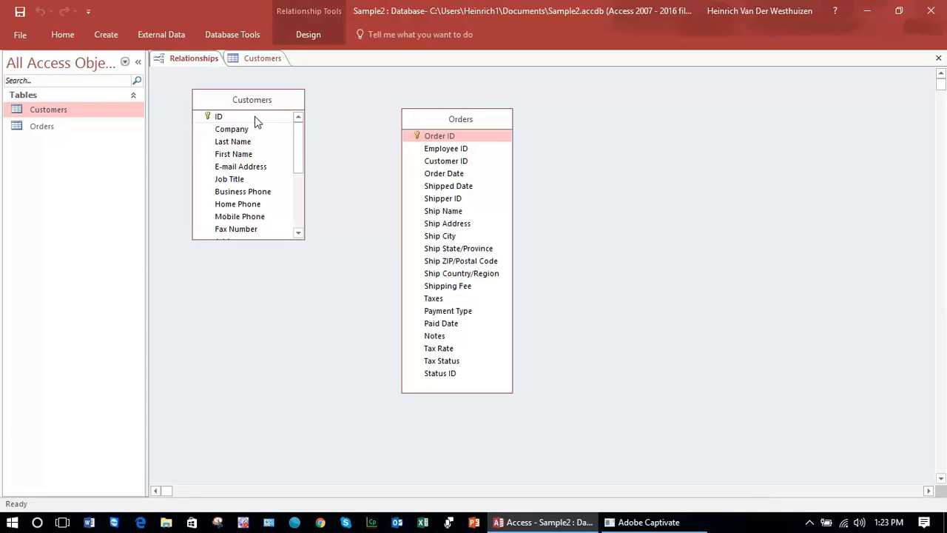
pyautogui.moveTo(234, 114); pyautogui.dragTo(463, 160)
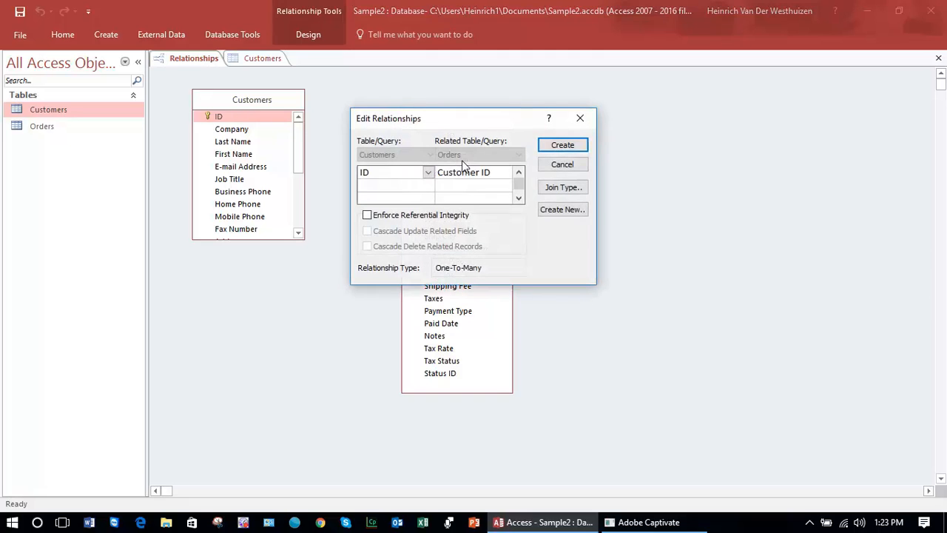
pyautogui.click(562, 147)
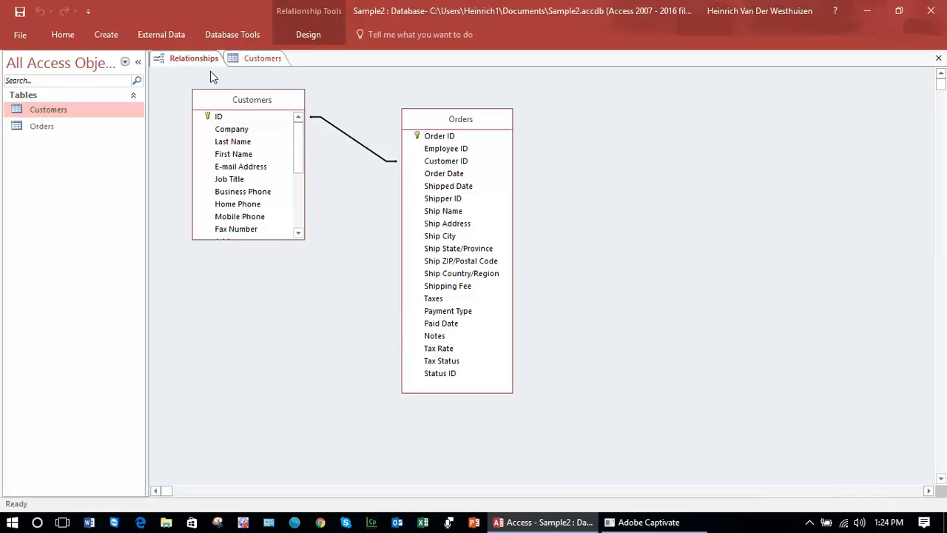
# Examine the related orders under Company A and Company D in the Customers table, then close it.
pyautogui.click(254, 58)
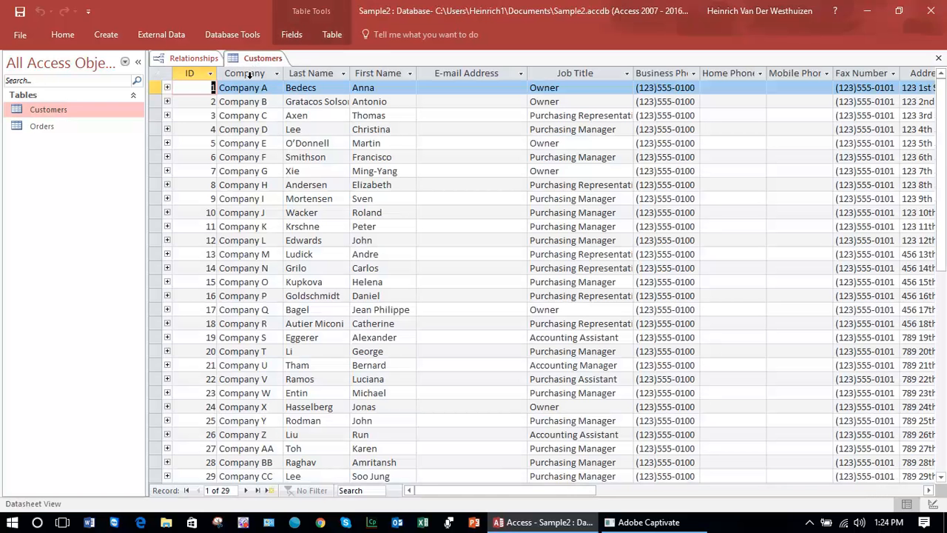
pyautogui.click(168, 88)
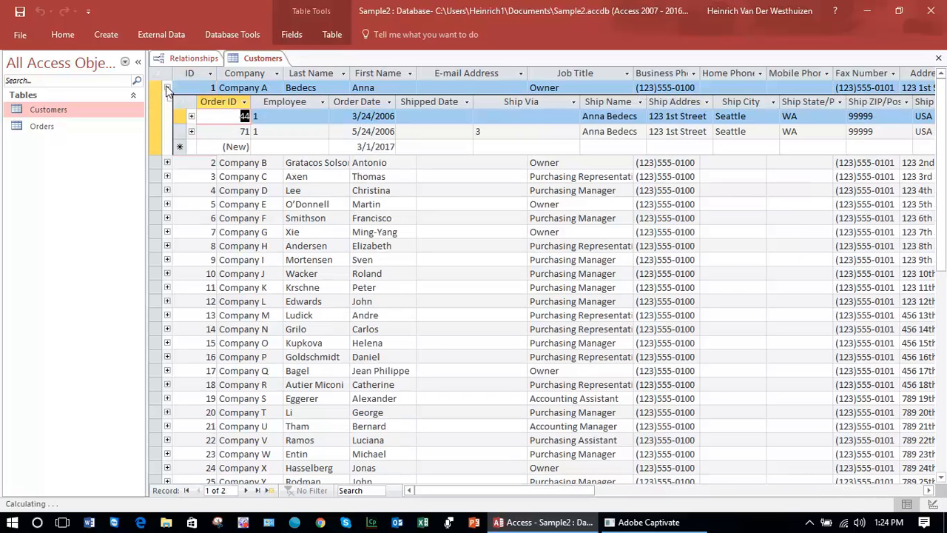
pyautogui.click(168, 88)
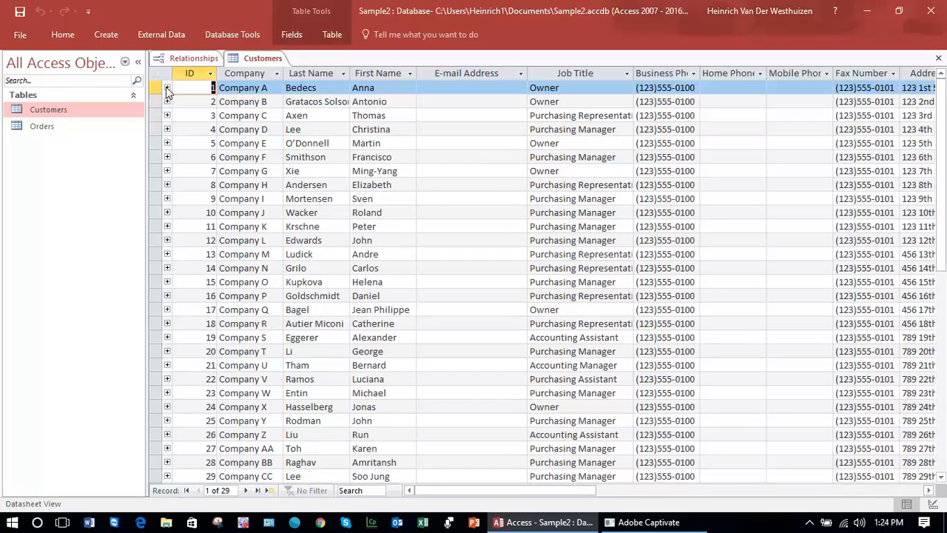
pyautogui.click(167, 130)
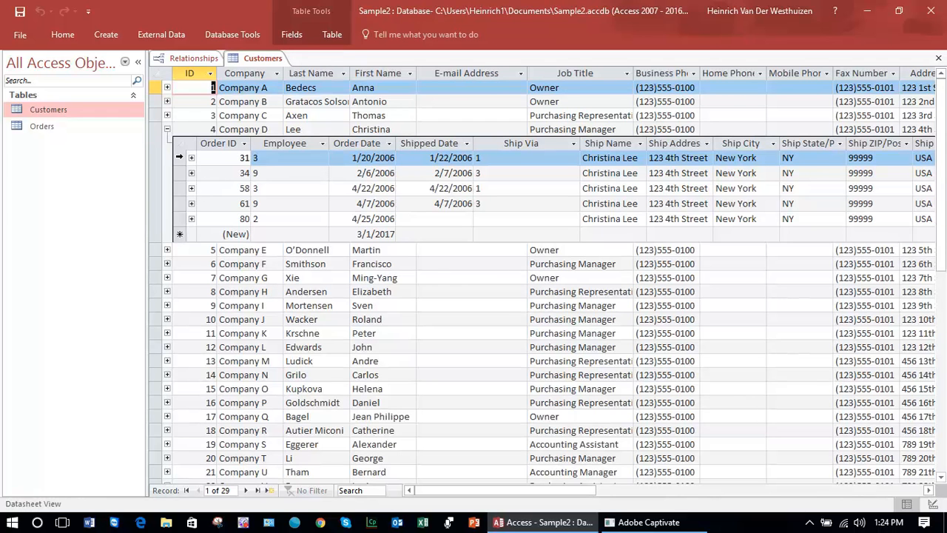
pyautogui.moveTo(180, 157); pyautogui.dragTo(190, 220)
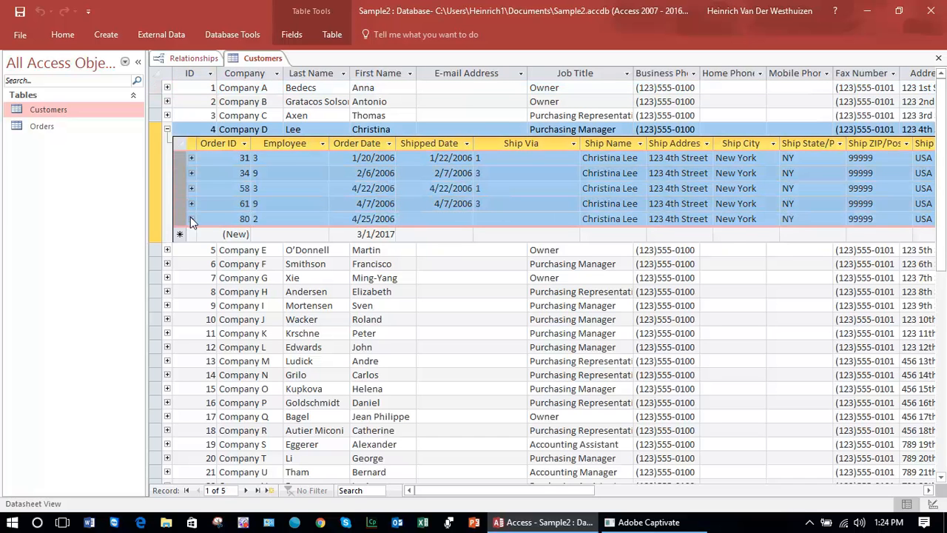
pyautogui.click(167, 128)
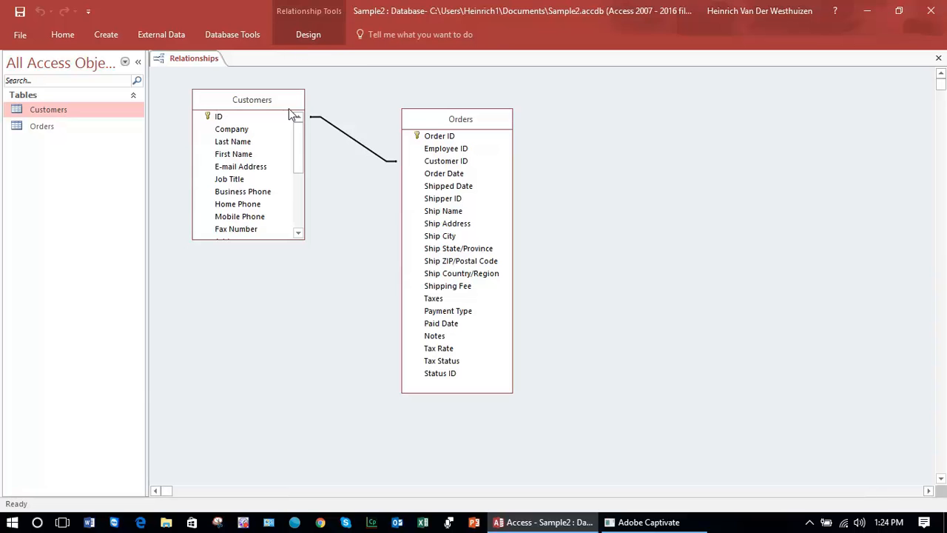
# Remove the join between the Customers and Orders tables from the database and open the Customers datasheet.
pyautogui.rightClick(337, 132)
pyautogui.click(374, 155)
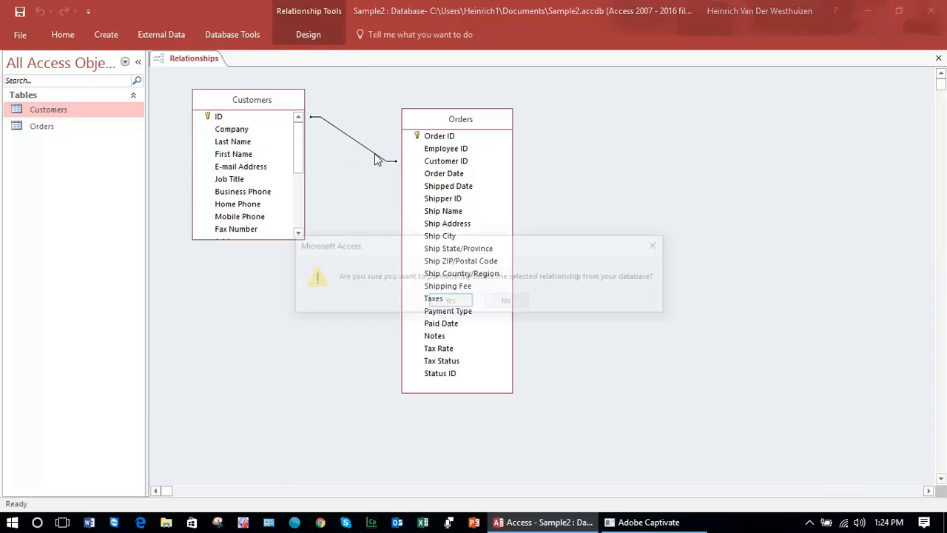
pyautogui.click(455, 302)
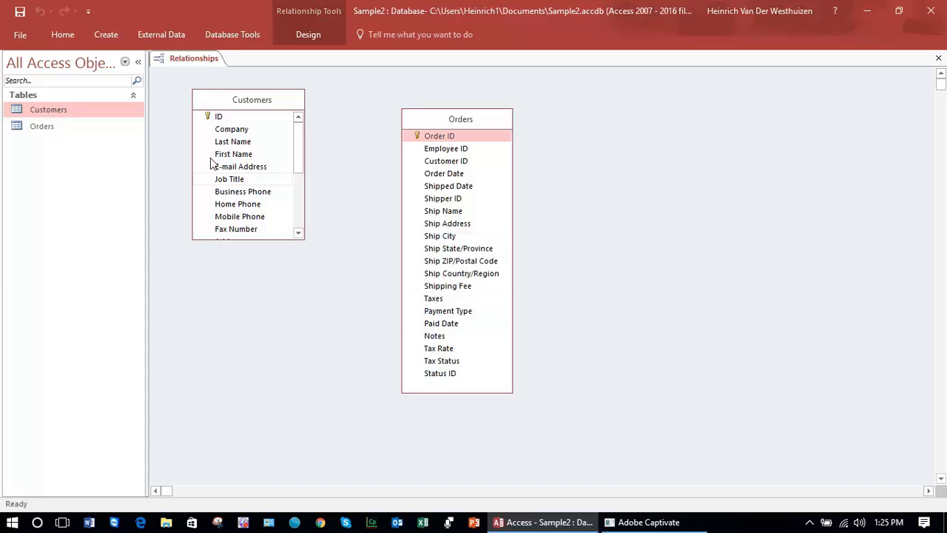
pyautogui.doubleClick(77, 109)
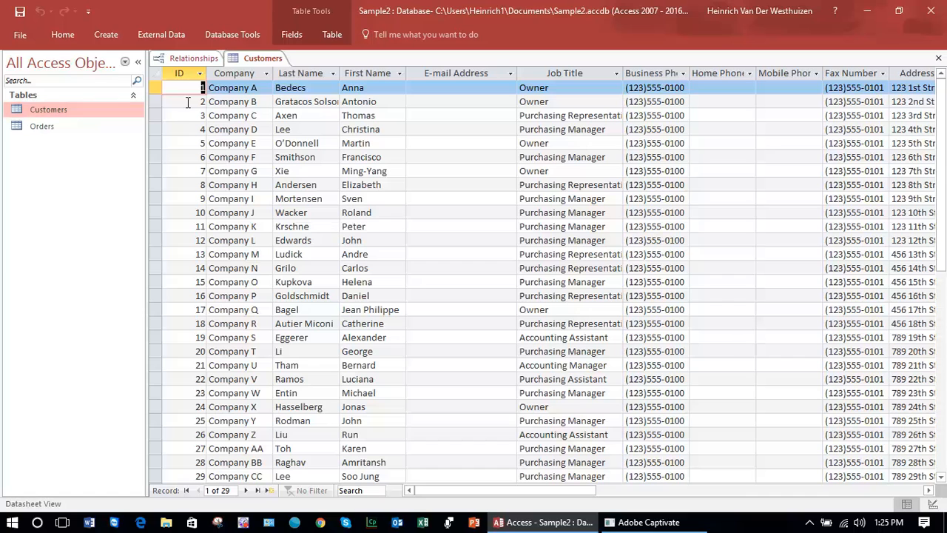